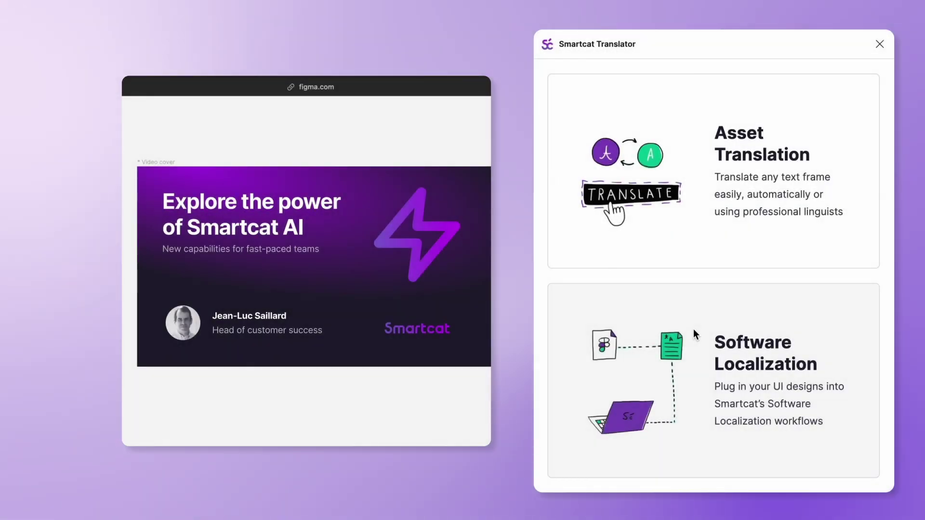
Open Asset Translation for the Video cover frame and set English as the source language
left_click(692, 328)
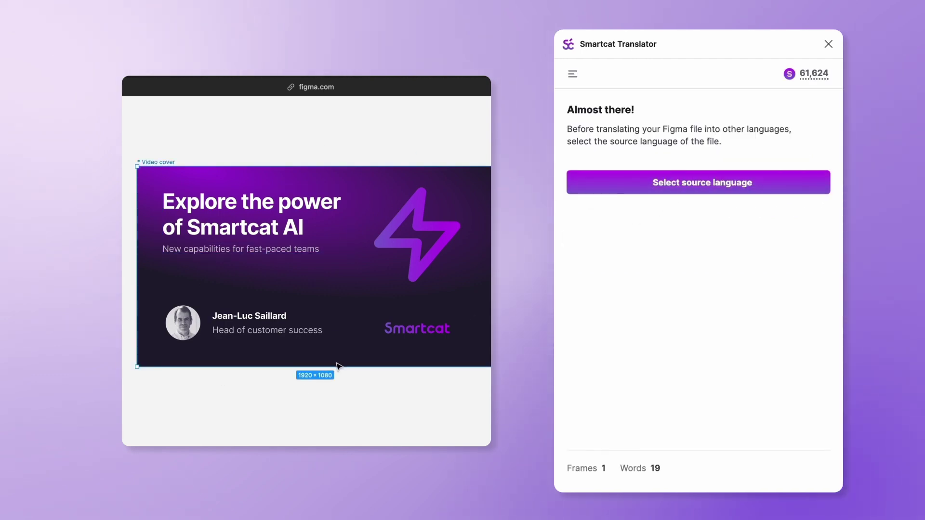
left_click(706, 189)
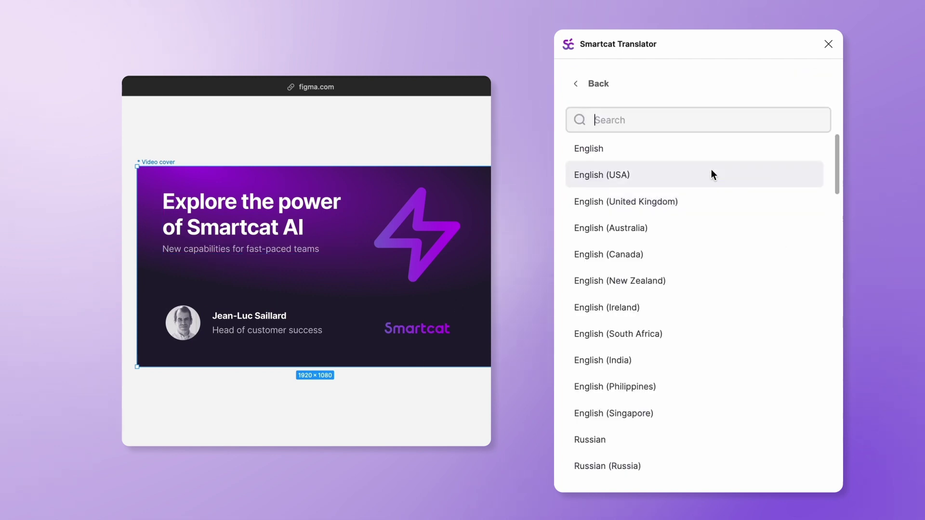
left_click(589, 148)
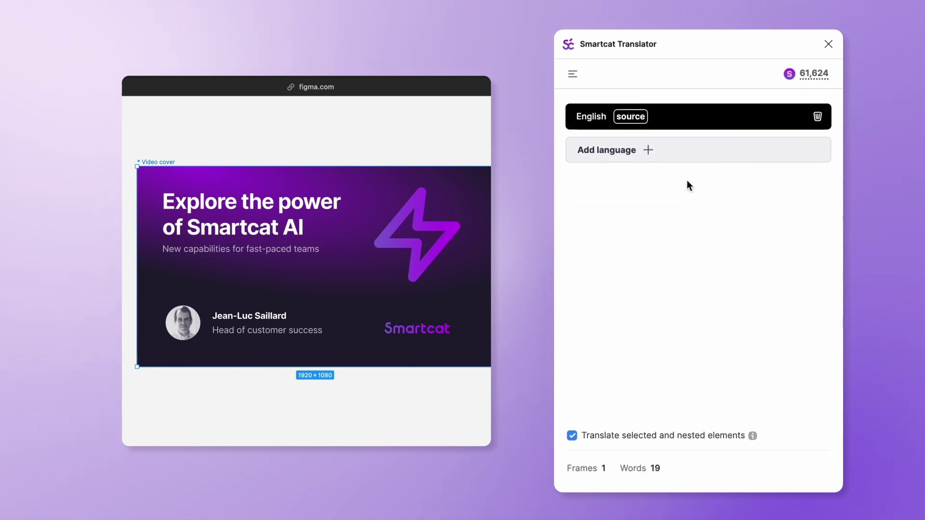
Add French and Spanish as target languages for the Video cover frame
left_click(649, 150)
left_click(618, 117)
type("Fre")
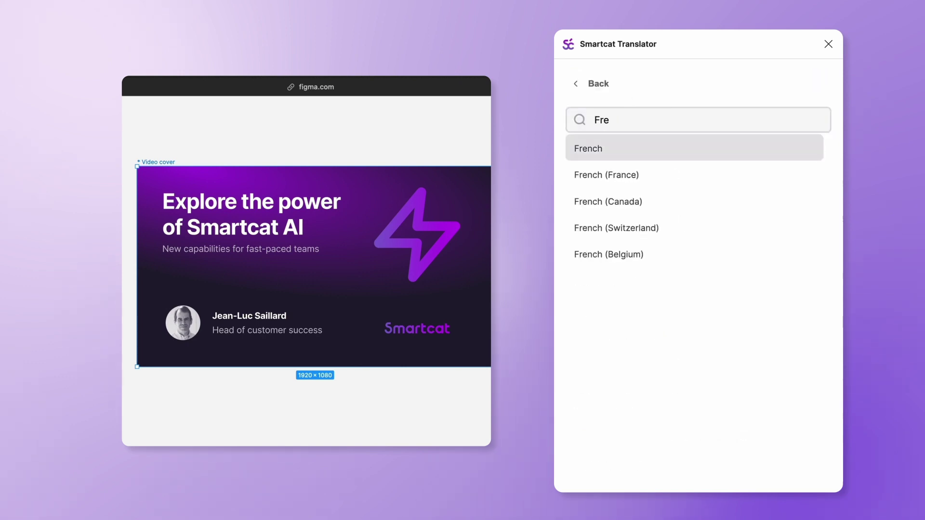
left_click(646, 142)
left_click(631, 185)
left_click(625, 120)
type("Span")
key("Return")
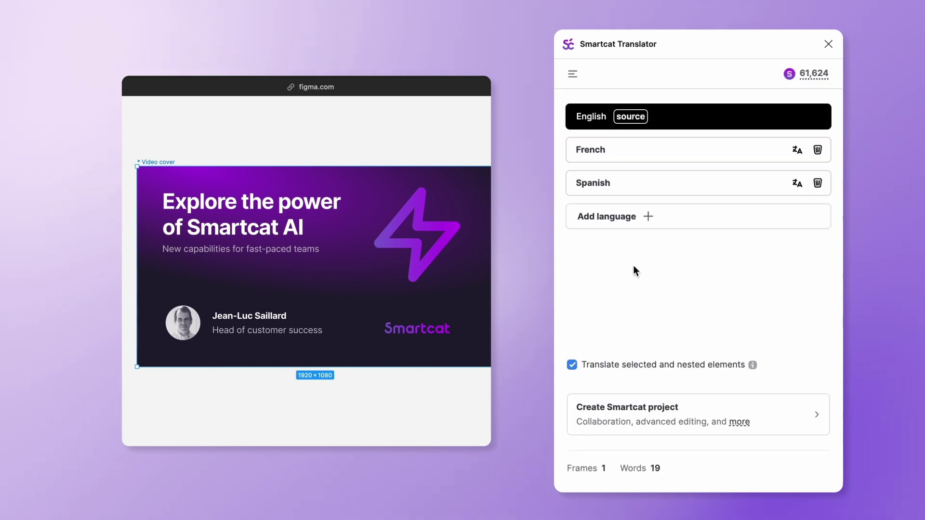
Translate the Video cover frame instantly into French and Spanish
left_click(797, 151)
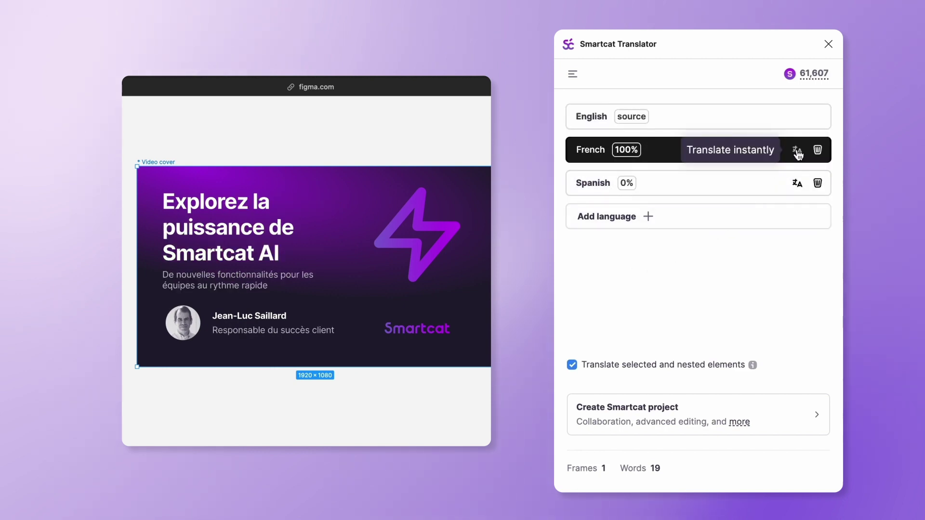
left_click(798, 186)
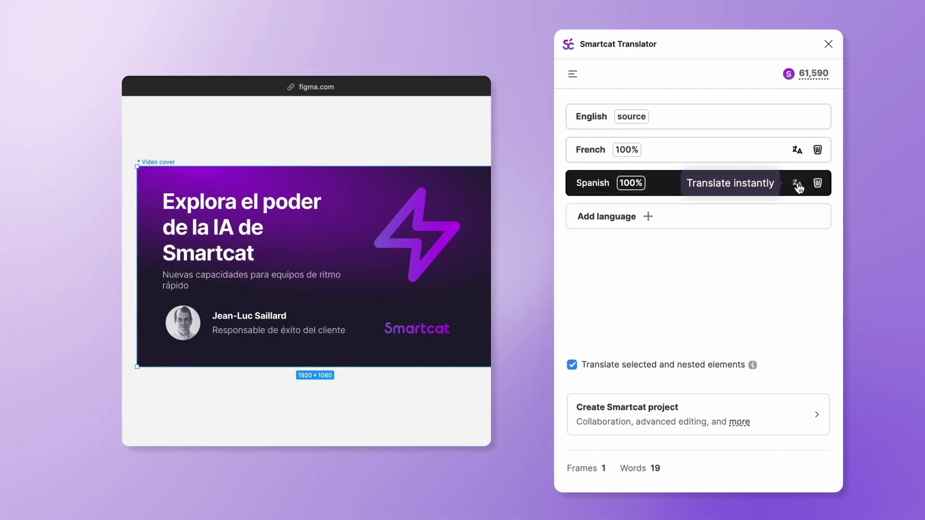
Compare the French, Spanish and English versions of the Video cover frame
left_click(672, 157)
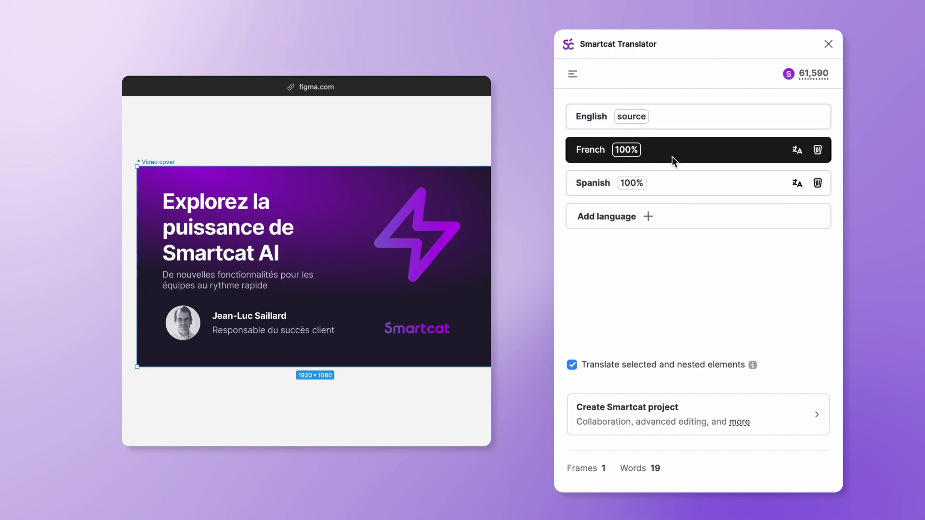
left_click(671, 181)
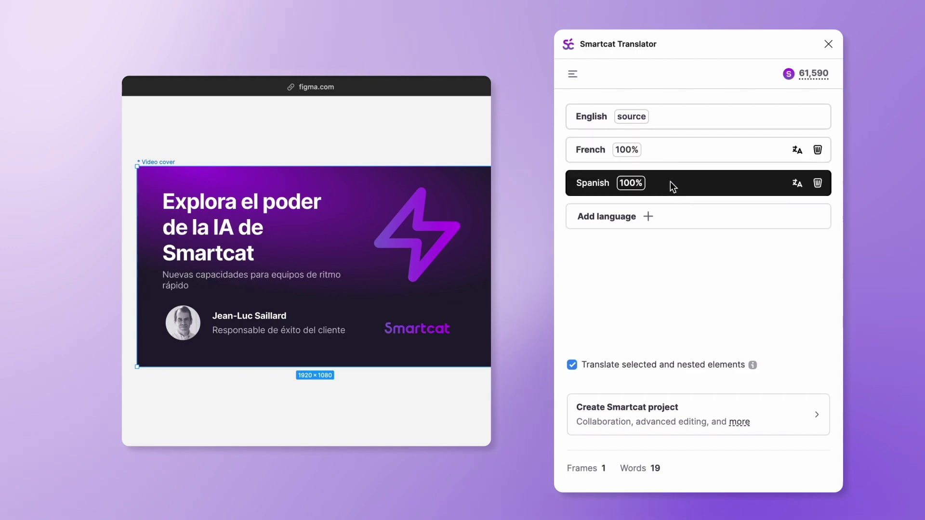
left_click(672, 158)
left_click(672, 120)
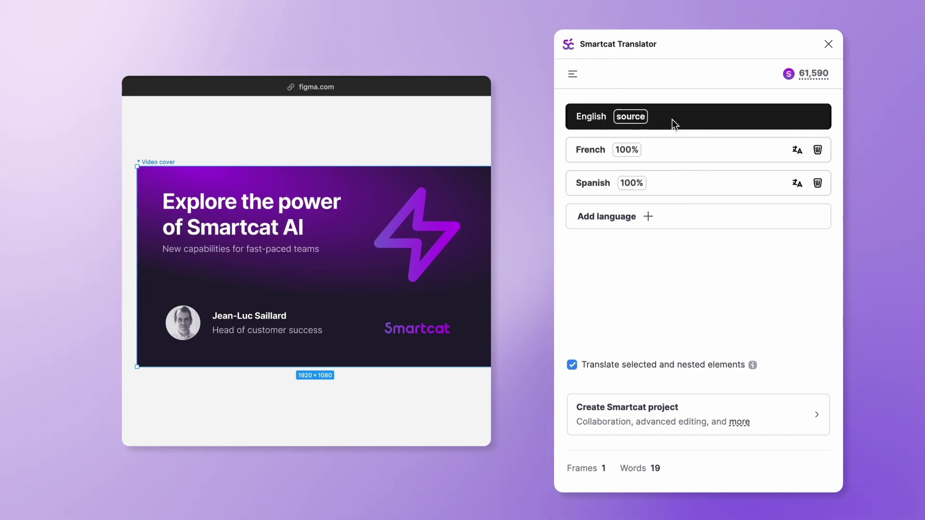
Show the French version and widen the title and subtitle text block toward the lightning bolt
left_click(670, 150)
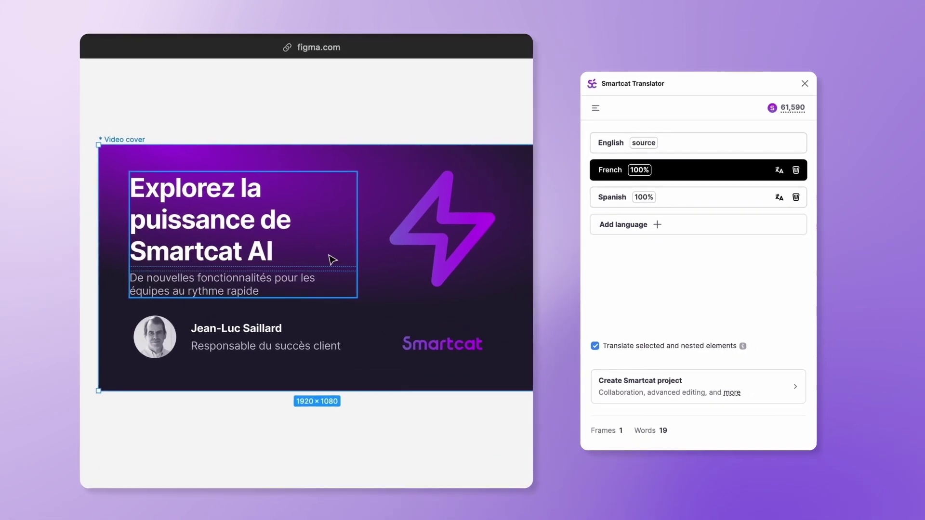
left_click(282, 240)
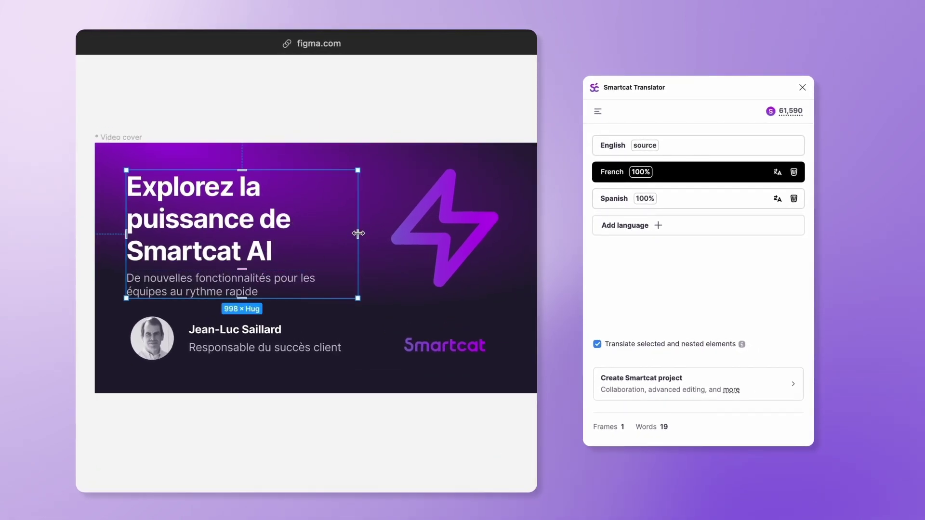
left_click_drag(358, 233, 391, 233)
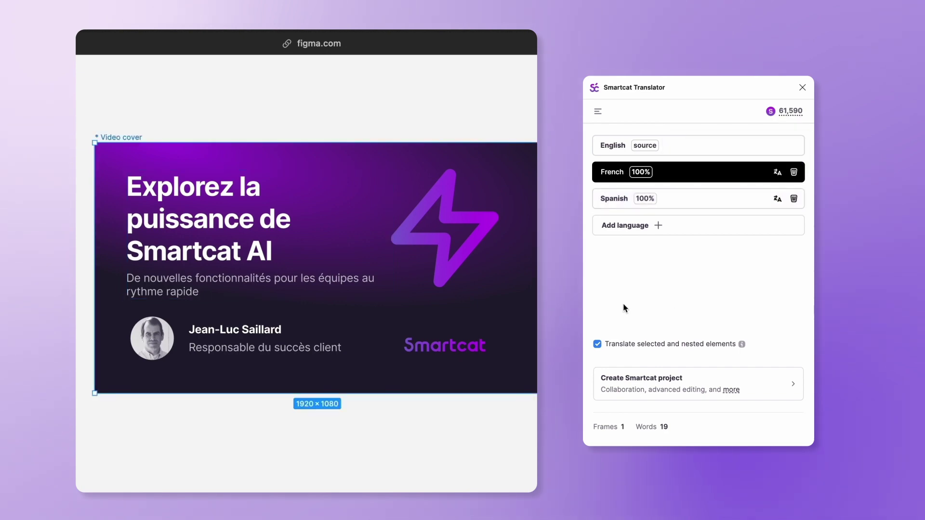
Remove the French and Spanish target languages from the Video cover frame
left_click(794, 172)
left_click(794, 172)
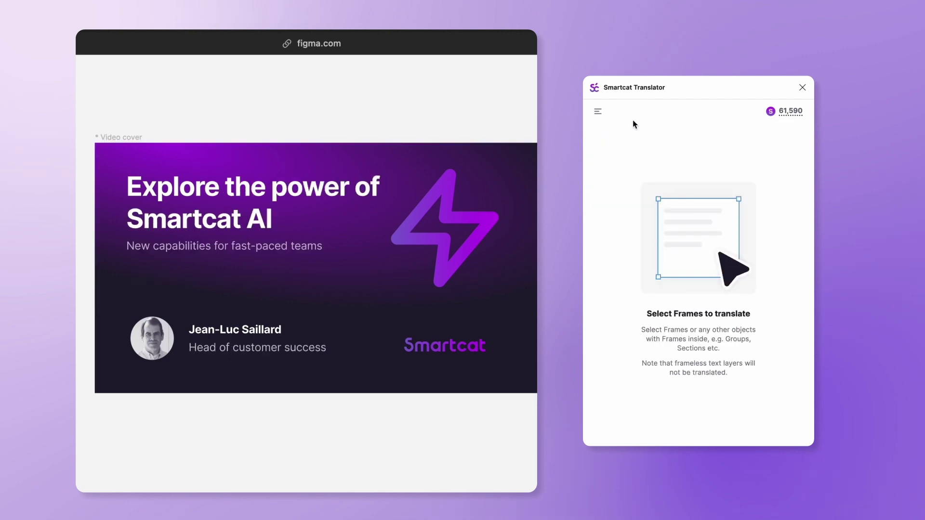
Duplicate the Video cover frame twice to make three identical frames
scroll(482, 130, "down", 3)
left_click(223, 135)
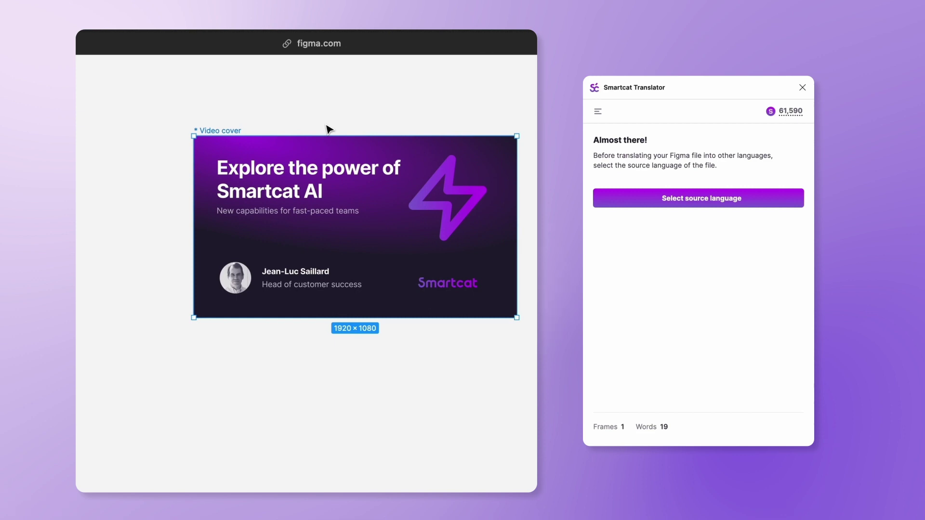
key("ctrl+d")
scroll(353, 214, "down", 3)
scroll(350, 213, "right", 3)
key("ctrl+d")
scroll(382, 306, "right", 3)
scroll(382, 306, "down", 2)
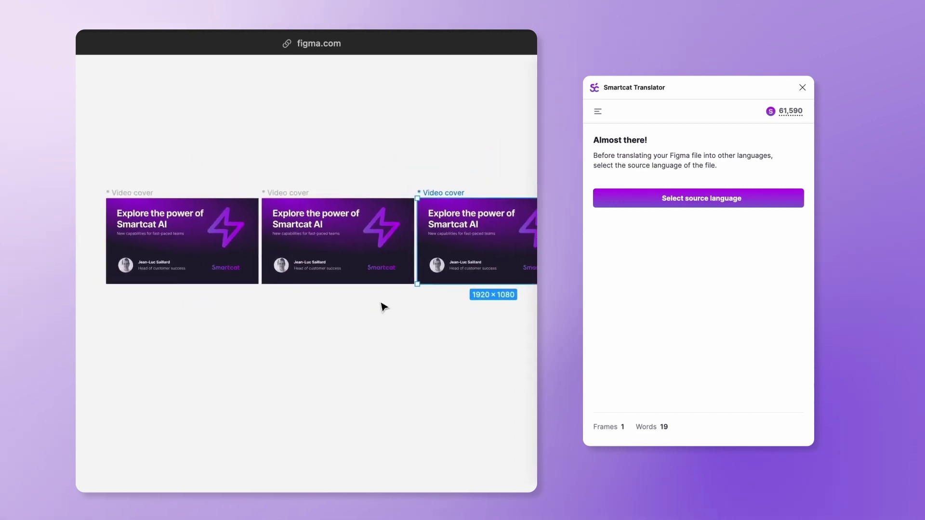
scroll(370, 306, "right", 2)
scroll(371, 306, "up", 1)
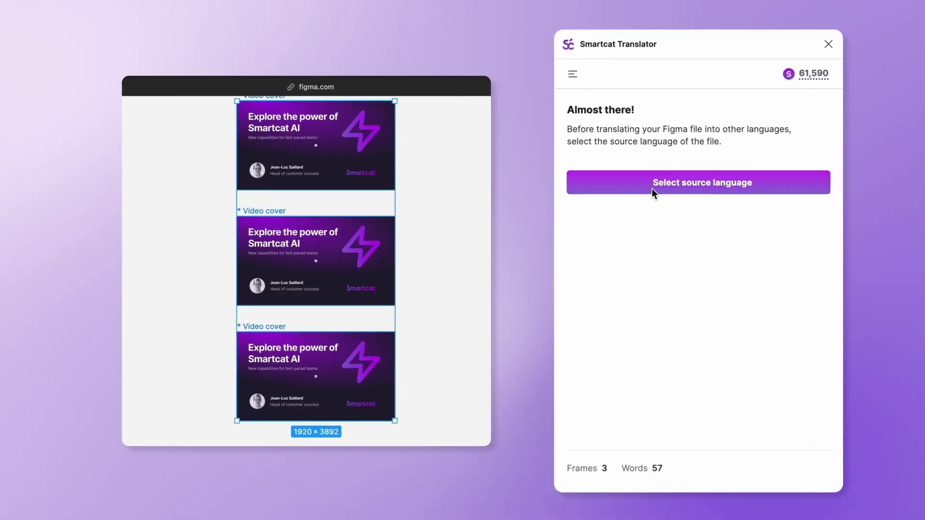
Set English as the source language for all three selected Video cover frames
left_click(652, 188)
left_click(612, 149)
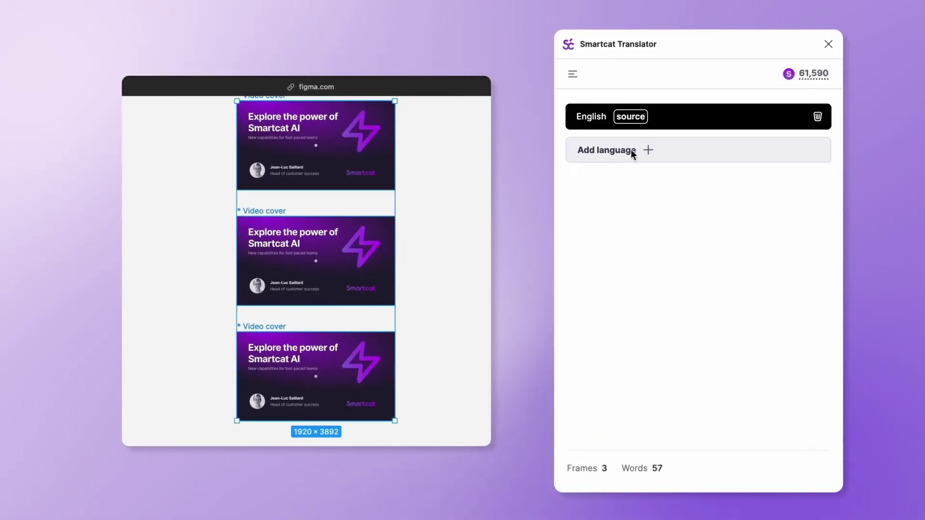
Add French as the target language for the middle Video cover frame only
left_click(452, 231)
left_click(256, 213)
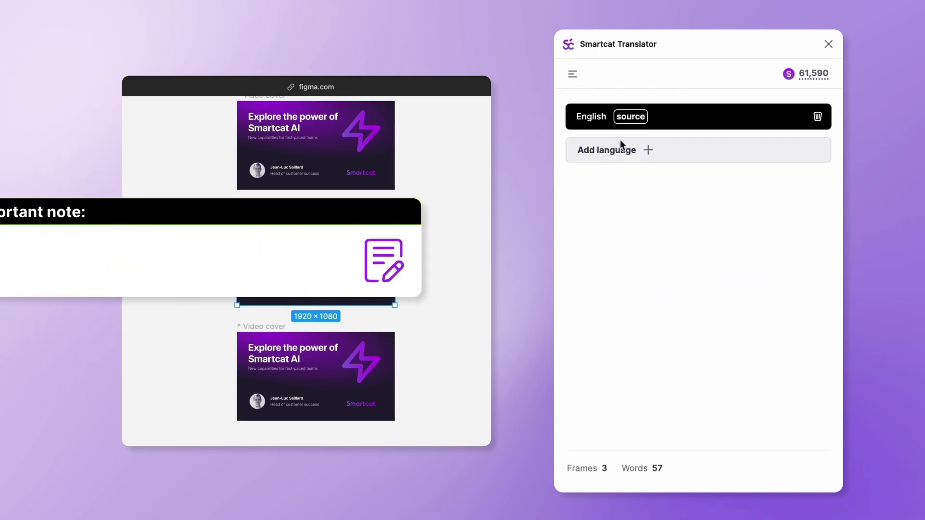
left_click(630, 149)
left_click(617, 116)
type("fr")
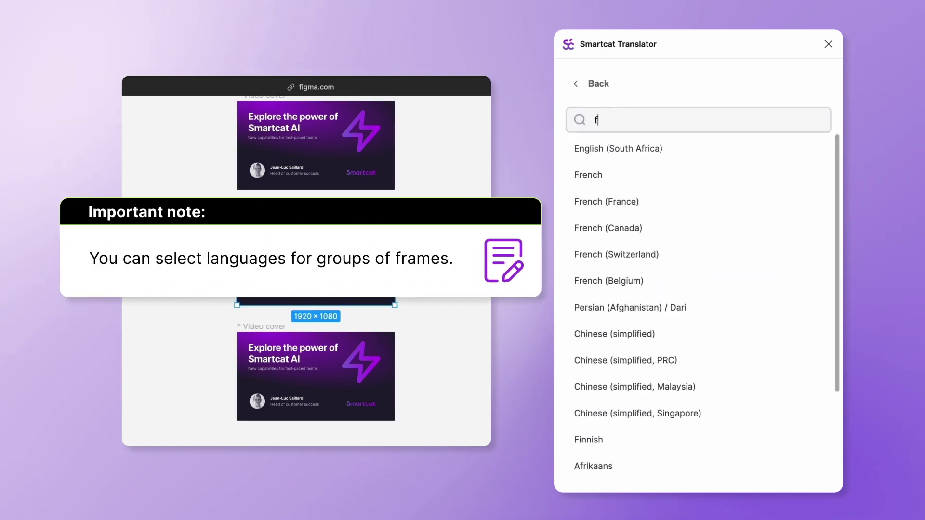
key("Down")
key("Down")
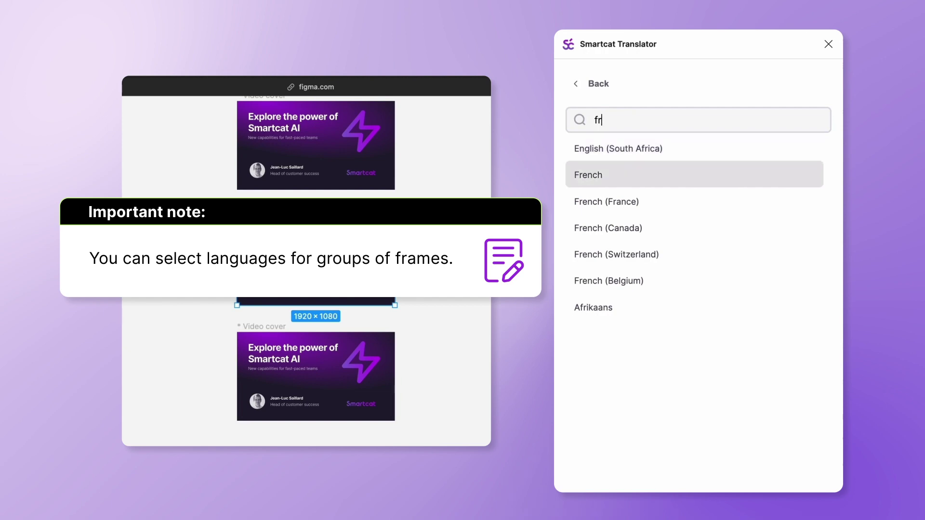
key("Return")
Add Spanish as the target language for the lowest Video cover frame only
left_click(266, 333)
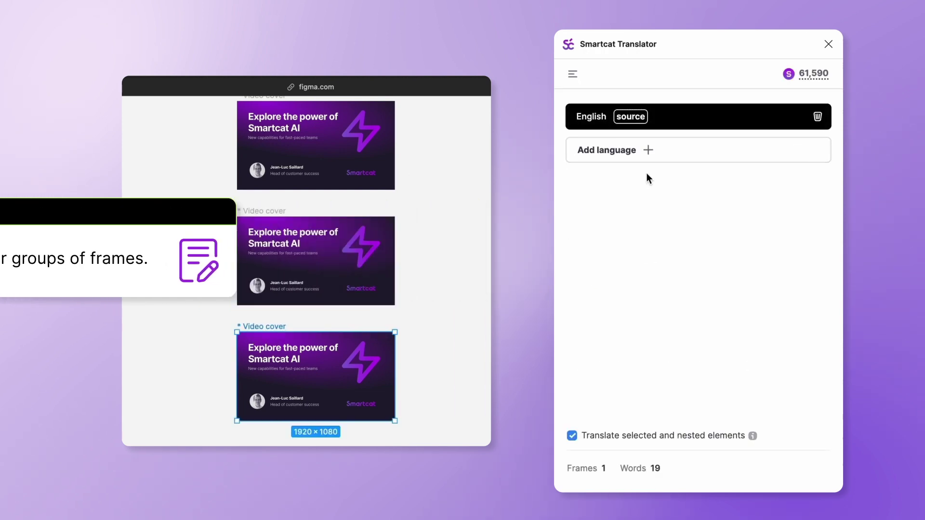
left_click(663, 149)
left_click(605, 118)
type("Spa")
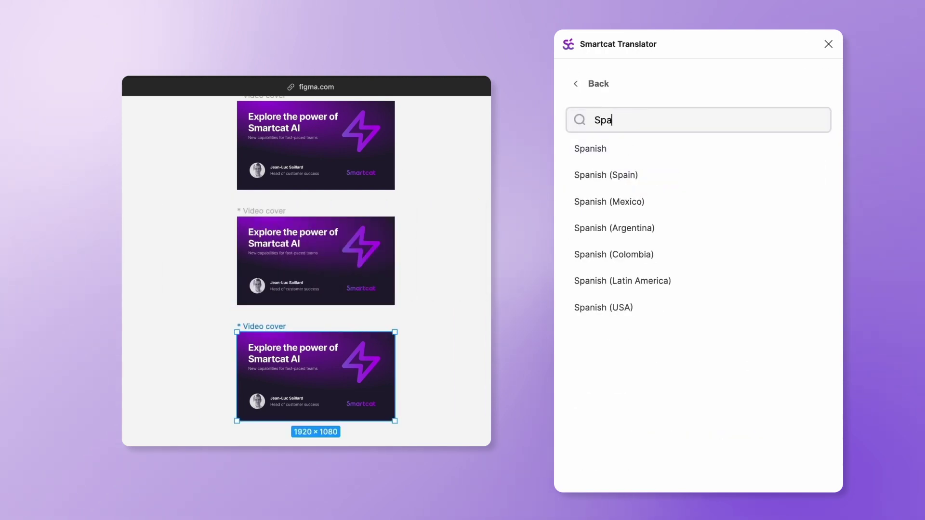
key("Return")
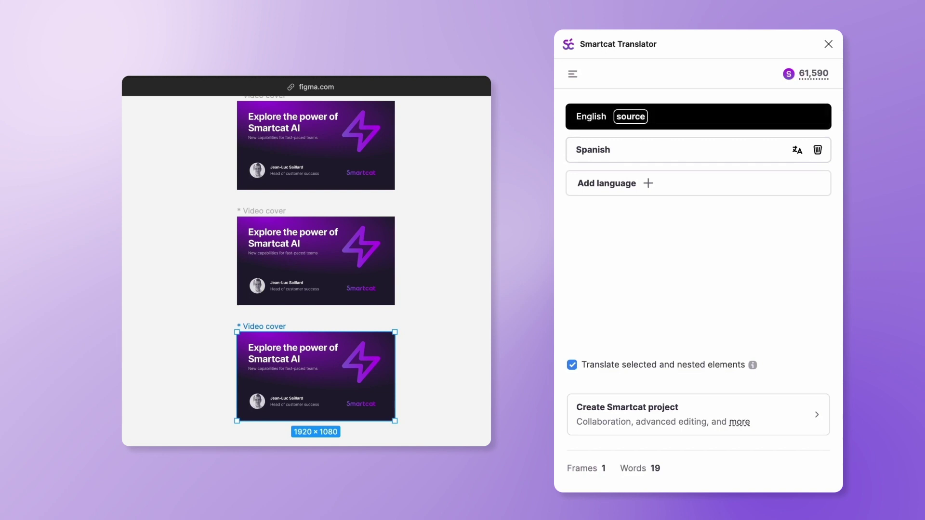
Check which languages are assigned to each of the three Video cover frames
left_click(273, 211)
left_click(256, 332)
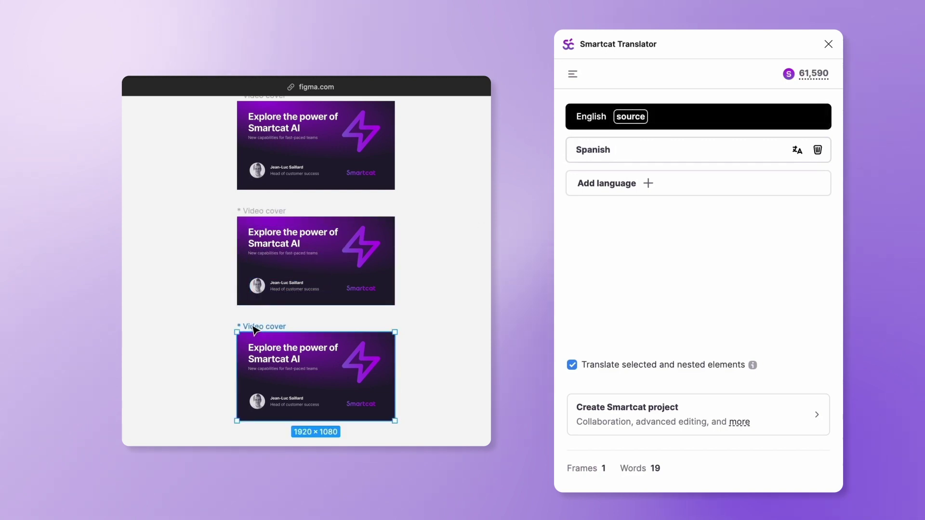
left_click(239, 220)
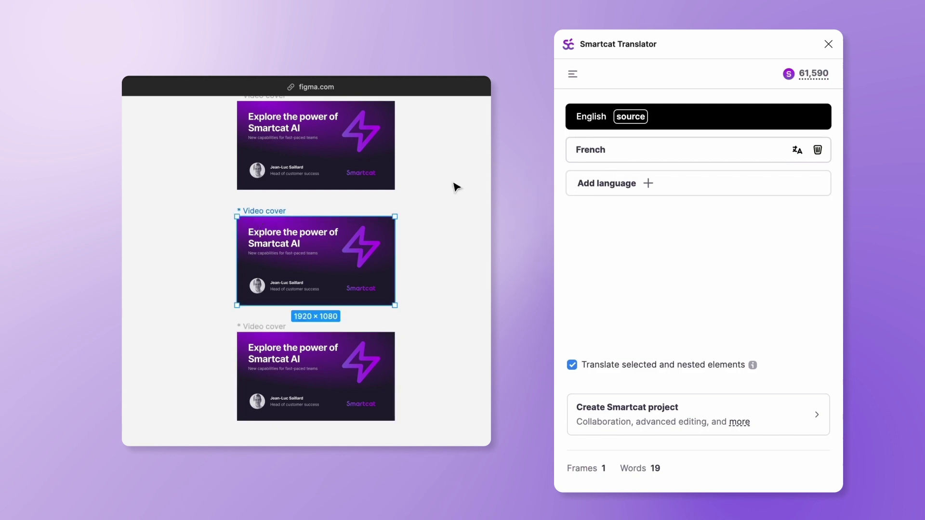
left_click(259, 97)
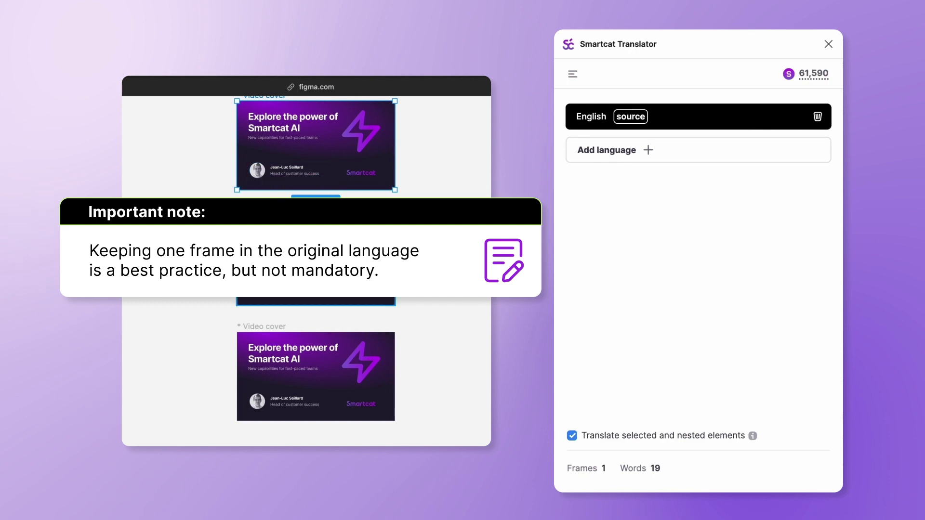
left_click(260, 212)
left_click(263, 329)
left_click(428, 304)
Select all three Video cover frames and start a Smartcat project from them
left_click_drag(176, 96, 424, 435)
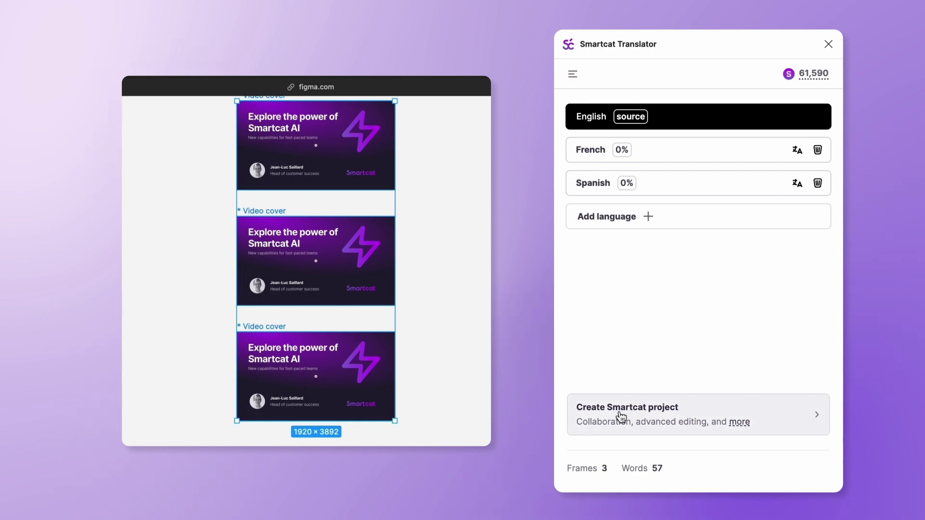
left_click(738, 424)
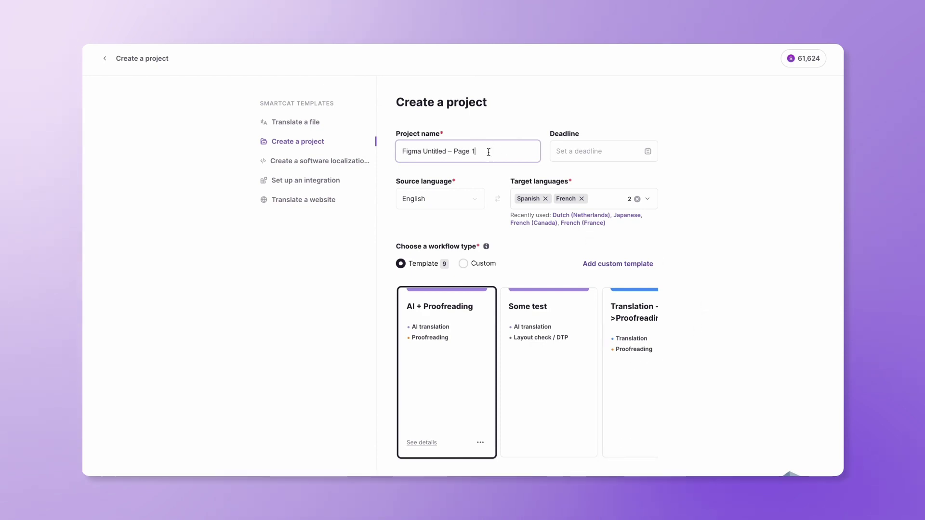
Name the project "Some test project with video cover" and create it with the AI + Proofreading workflow template
left_click_drag(489, 152, 348, 151)
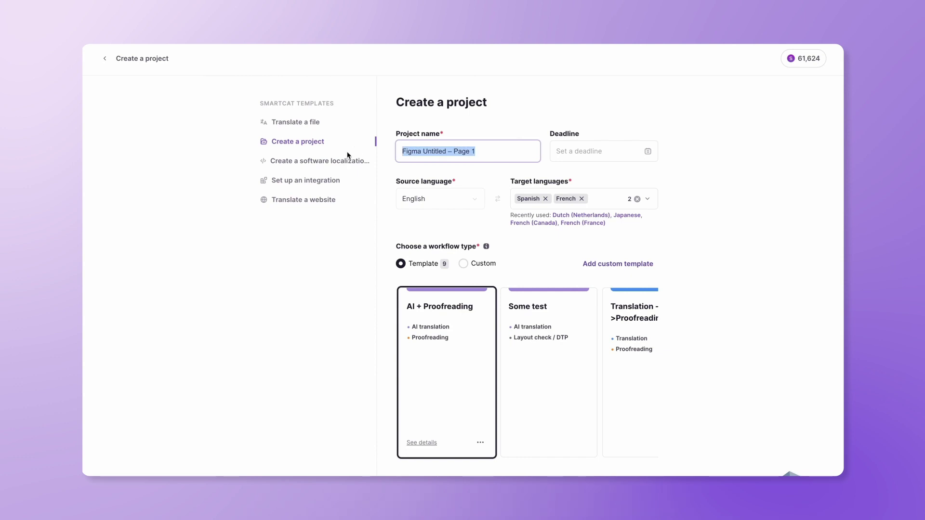
type("Some test")
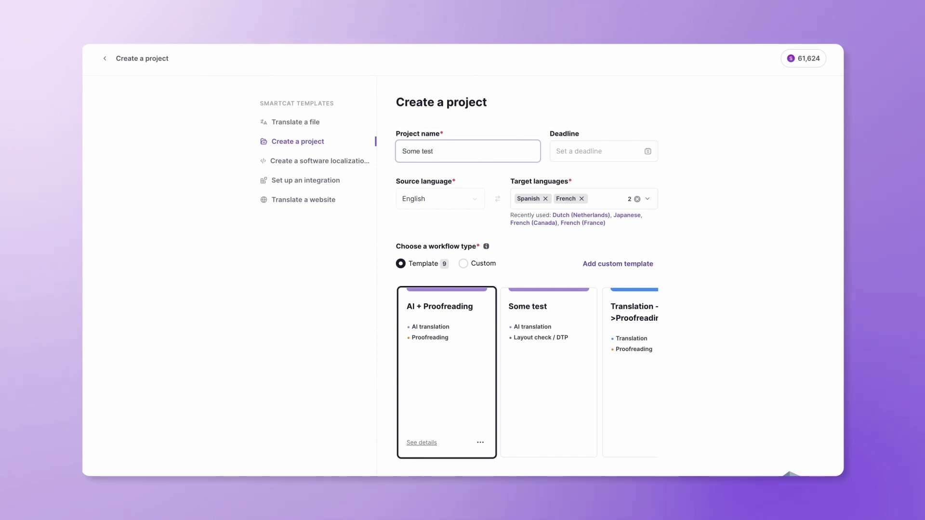
type(" project with video cover")
left_click(330, 324)
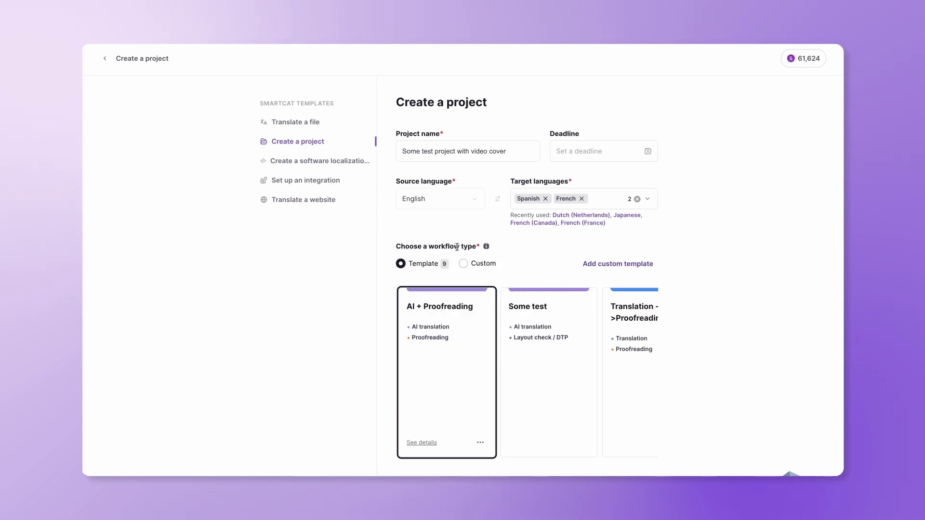
mouse_move(444, 320)
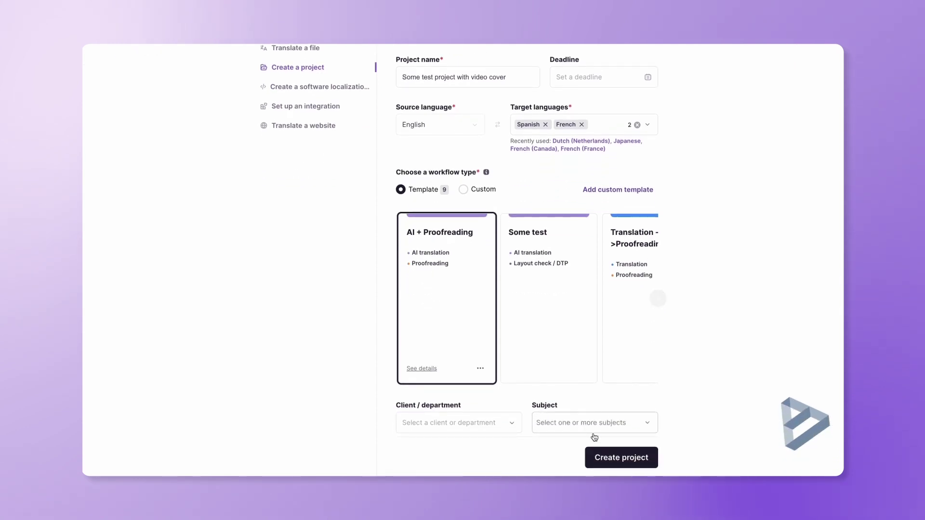
left_click(602, 456)
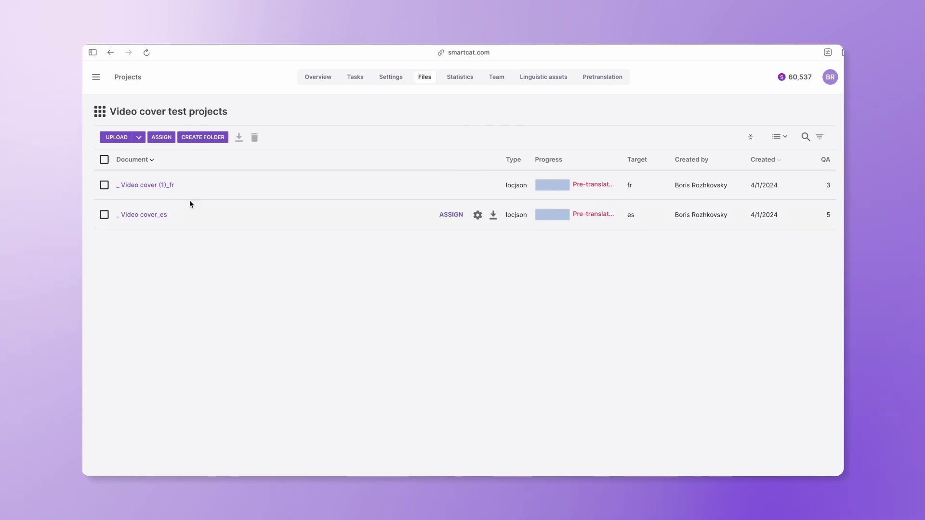
Preview the French and Spanish Video cover documents in the project's file list
mouse_move(157, 190)
mouse_move(148, 217)
Open the French Video cover document in the editor and compare the first segment's English source with its French translation
left_click(150, 187)
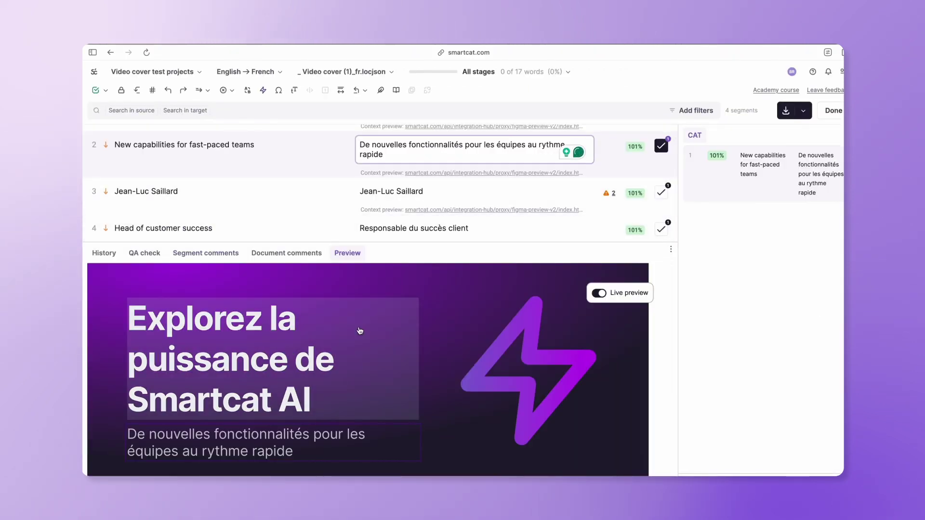
mouse_move(359, 331)
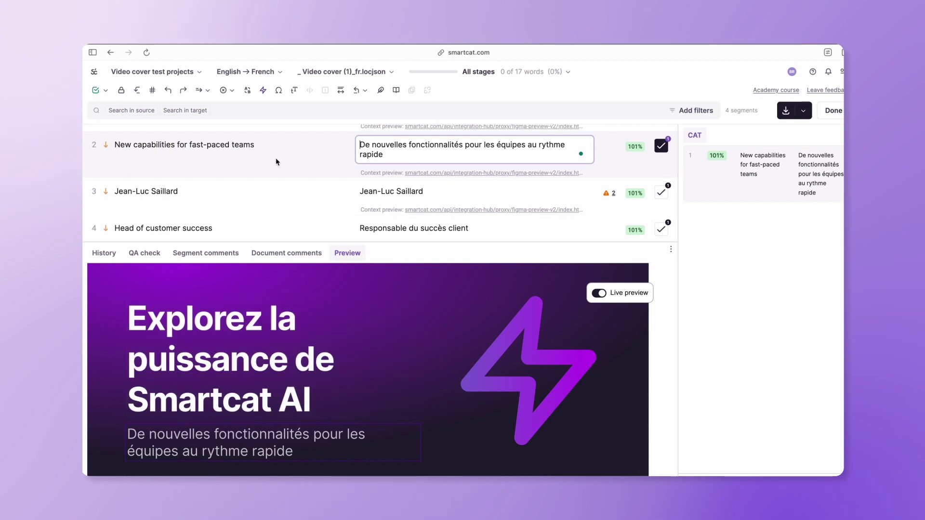
scroll(275, 158, "up", 2)
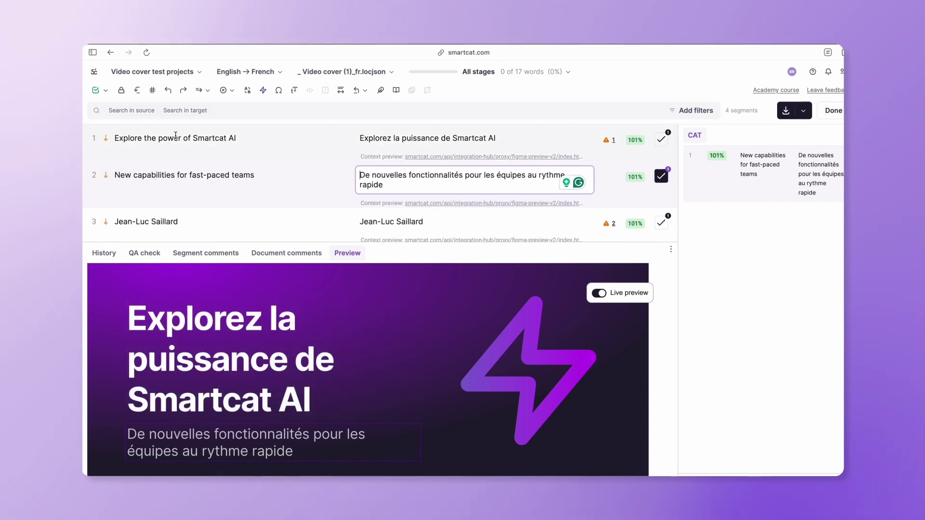
left_click_drag(116, 138, 239, 139)
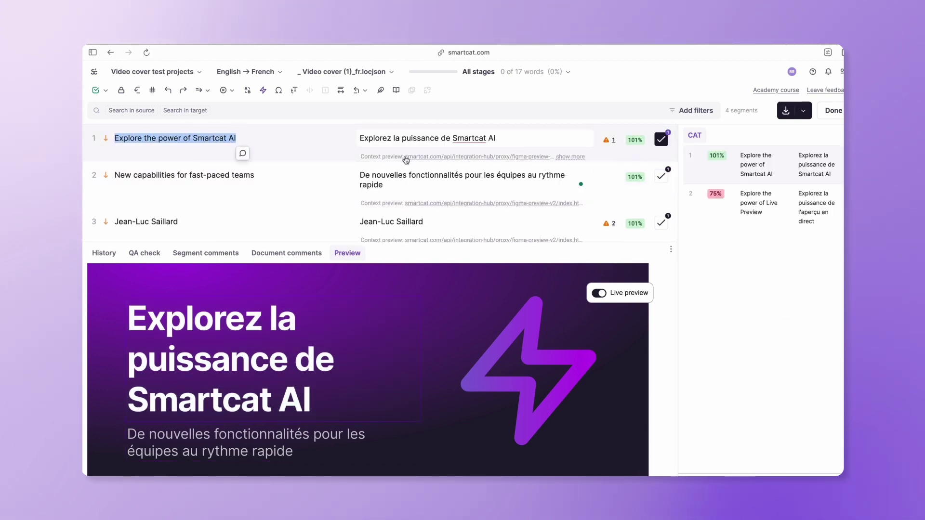
left_click_drag(505, 138, 358, 139)
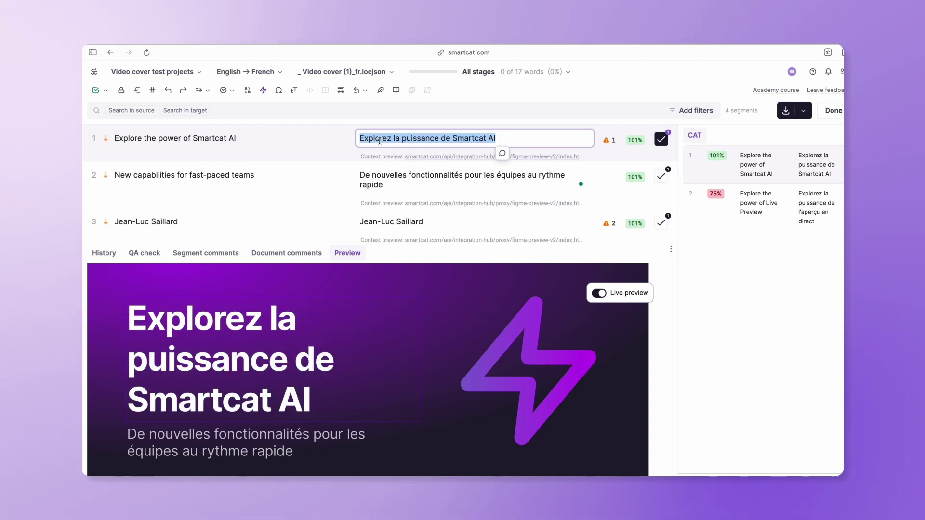
scroll(366, 159, "down", 2)
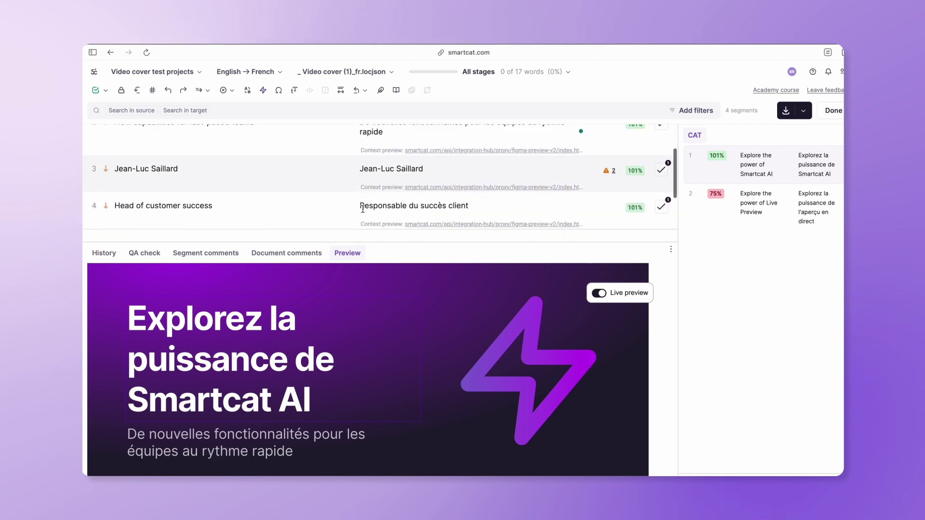
scroll(388, 198, "up", 2)
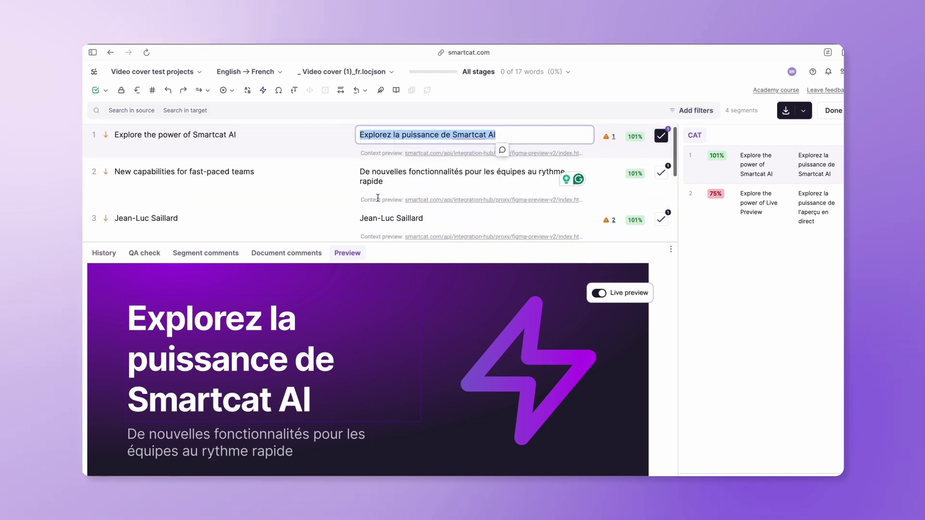
Shorten the French translation of the first segment to "Explorez Smartcat AI"
left_click(426, 140)
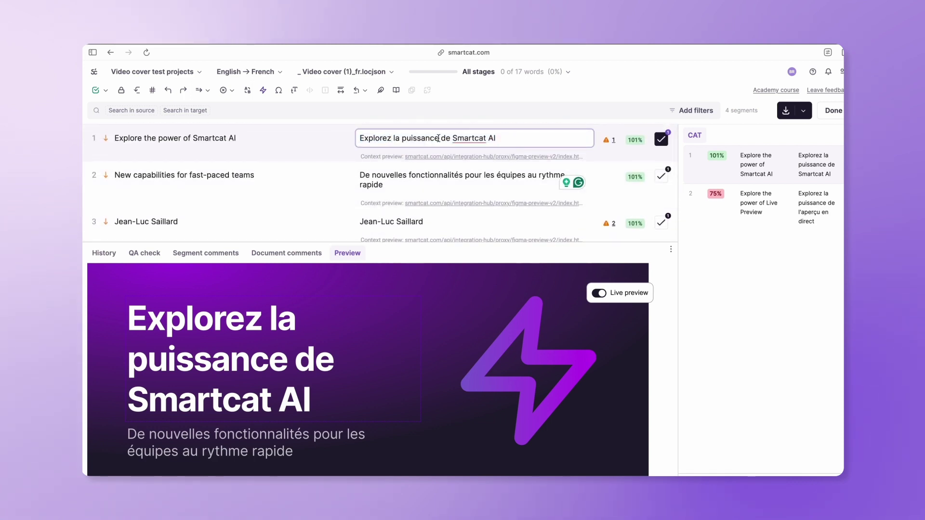
left_click_drag(450, 138, 391, 140)
key("BackSpace")
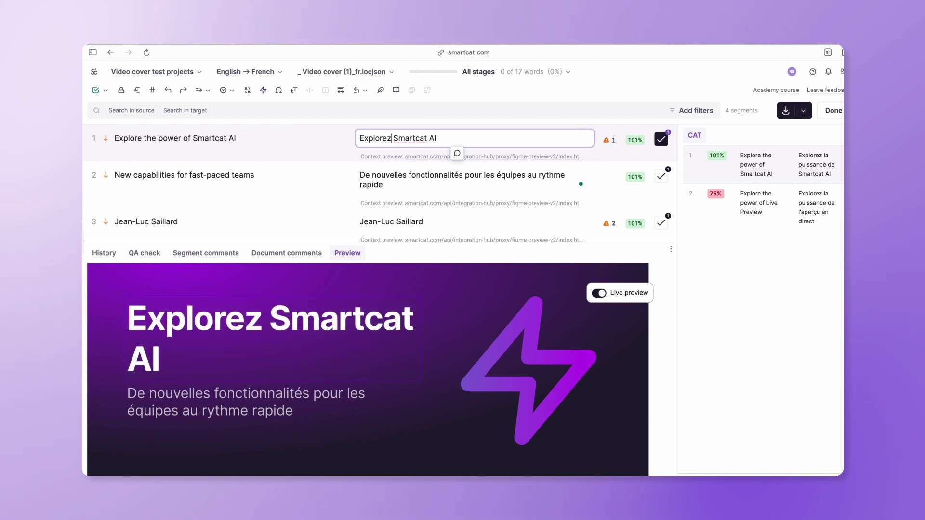
Jump from the preview to the French subtitle's segment and look through the speaker name and job title segments
left_click(189, 402)
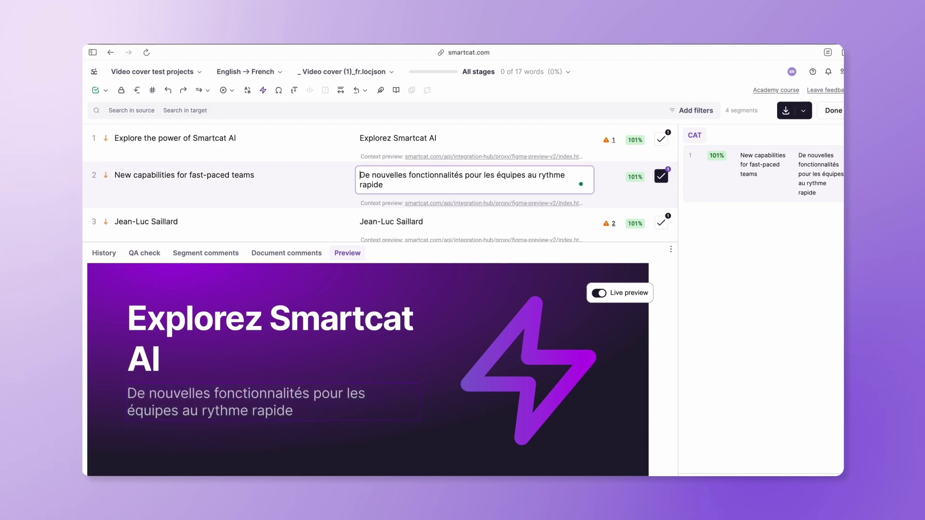
left_click(360, 222)
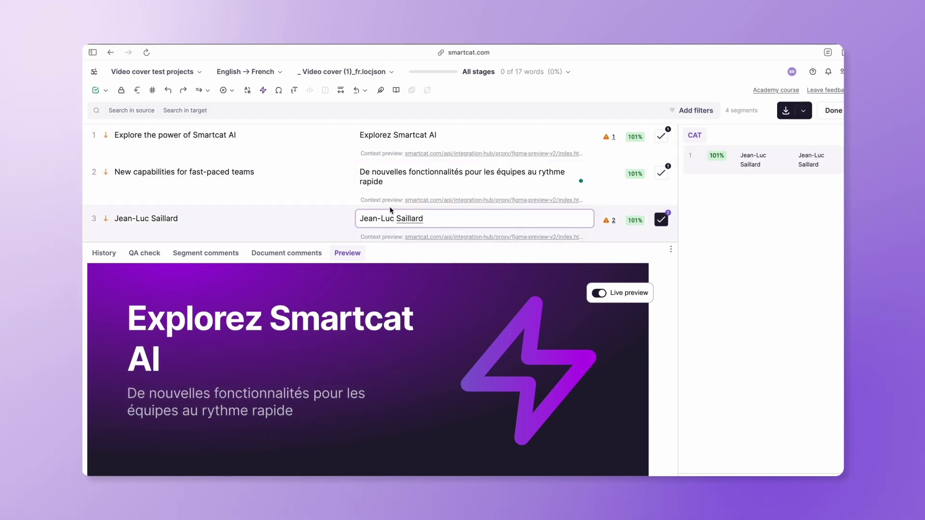
left_click(390, 183)
left_click(388, 223)
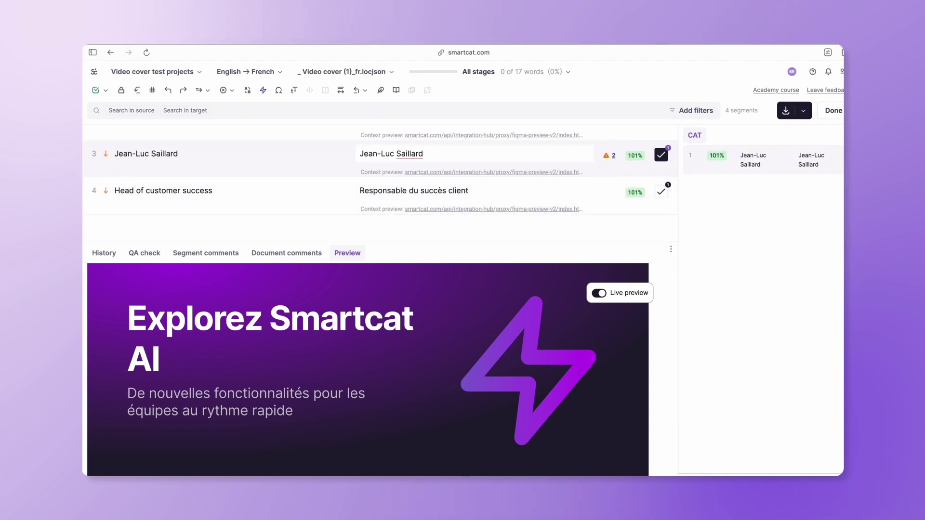
left_click(360, 191)
left_click(360, 154)
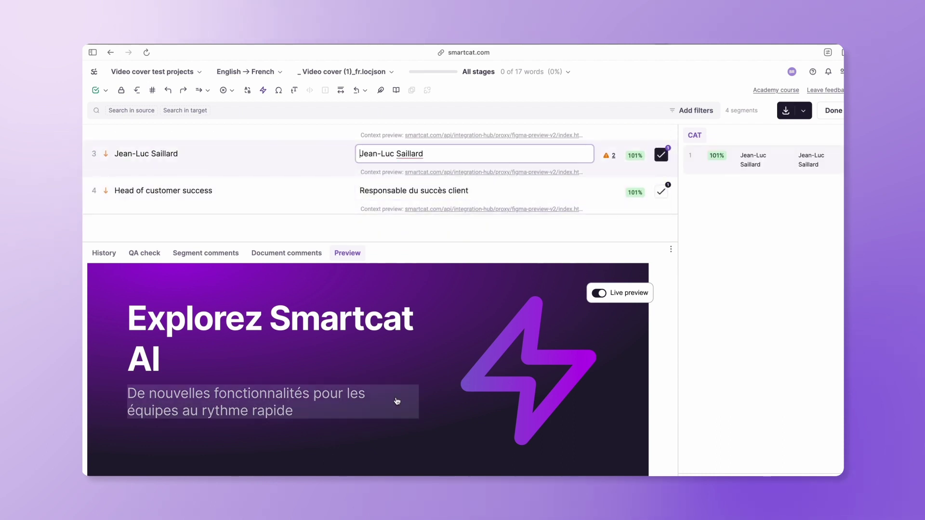
Compare the cover with live preview off and on, and recheck the French title in the first segment
left_click(599, 294)
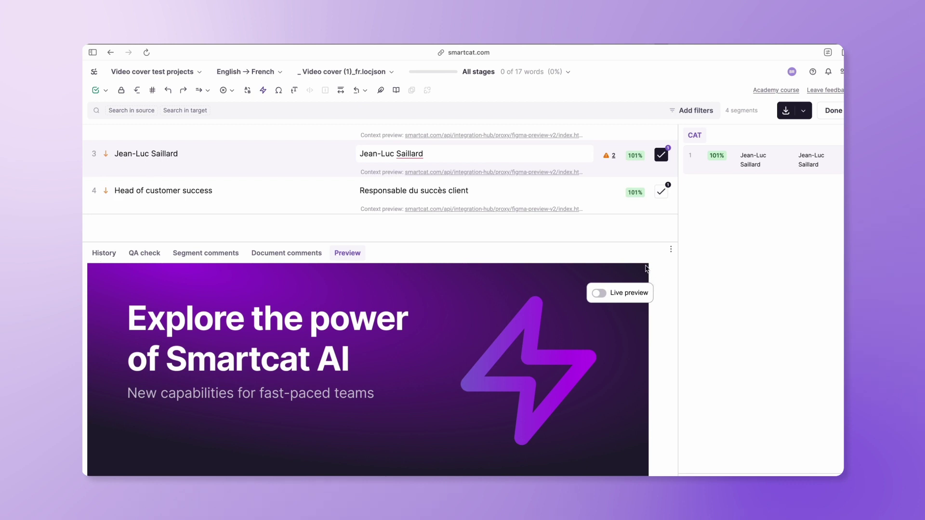
left_click(626, 300)
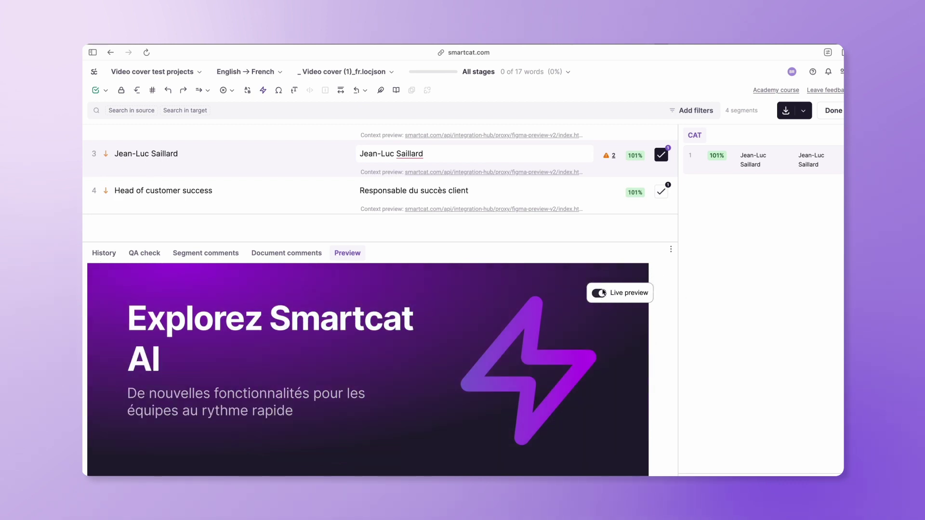
left_click(599, 295)
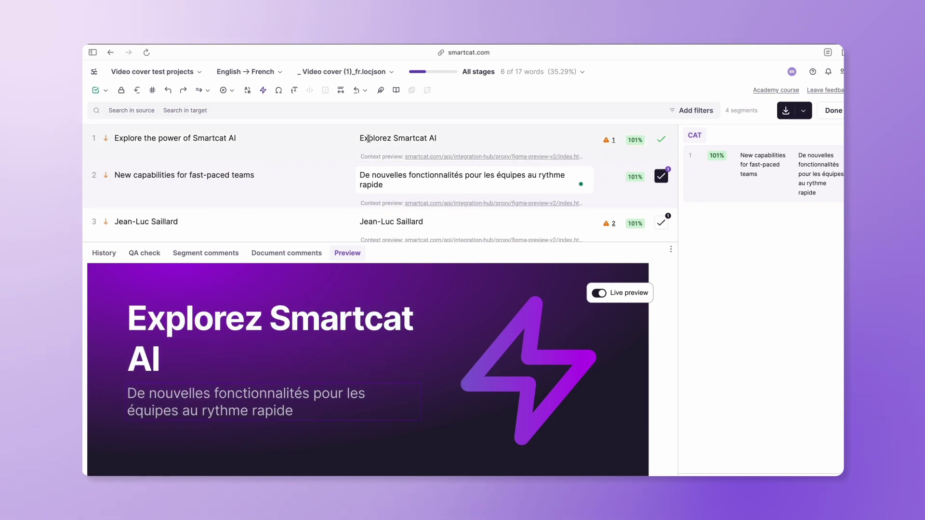
left_click_drag(360, 139, 452, 138)
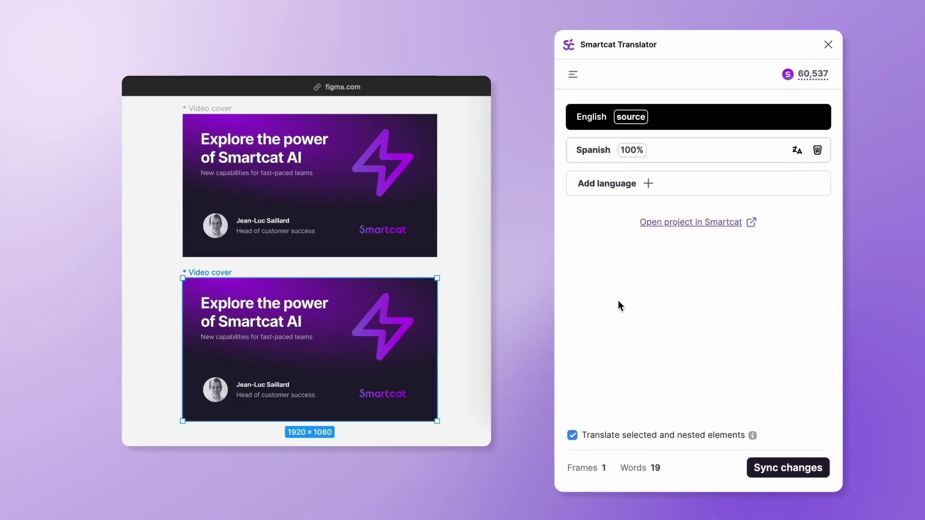
Switch back to Figma, select all three Video cover frames and sync their changes with Smartcat
left_click_drag(134, 97, 442, 445)
left_click(678, 45)
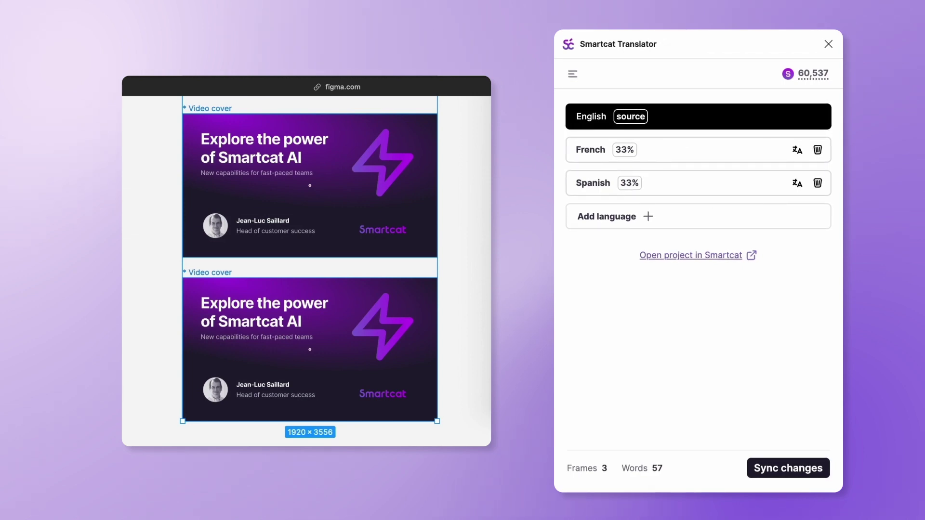
left_click(781, 475)
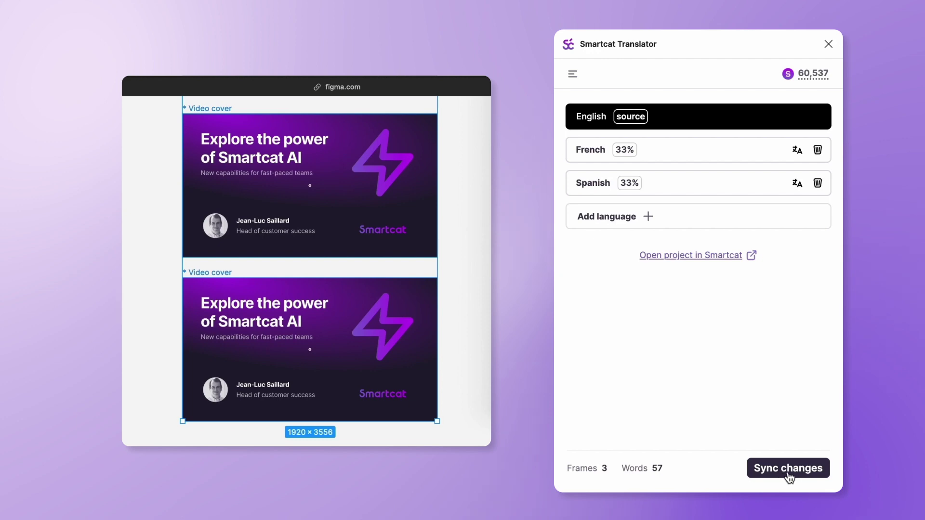
left_click(787, 472)
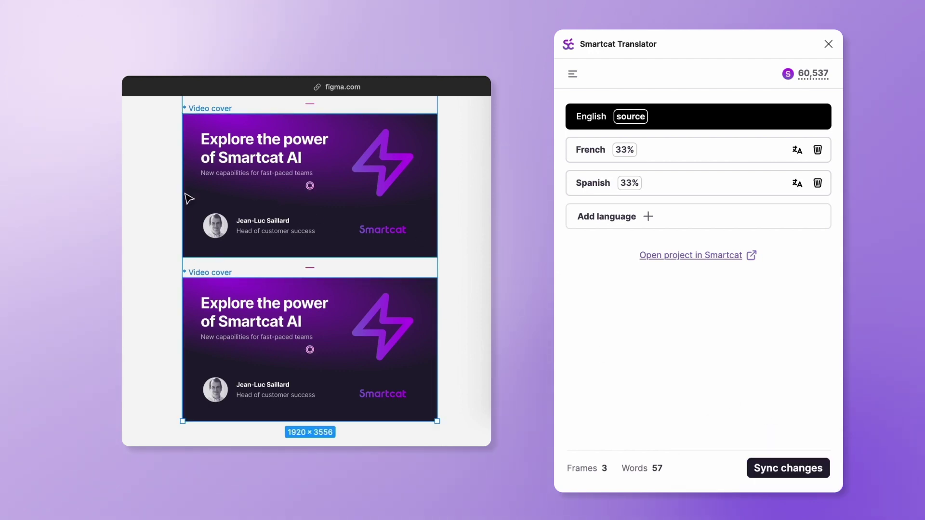
Switch the middle Video cover frame to French and the Video cover frame below it to Spanish
left_click(165, 192)
left_click(210, 108)
mouse_move(687, 191)
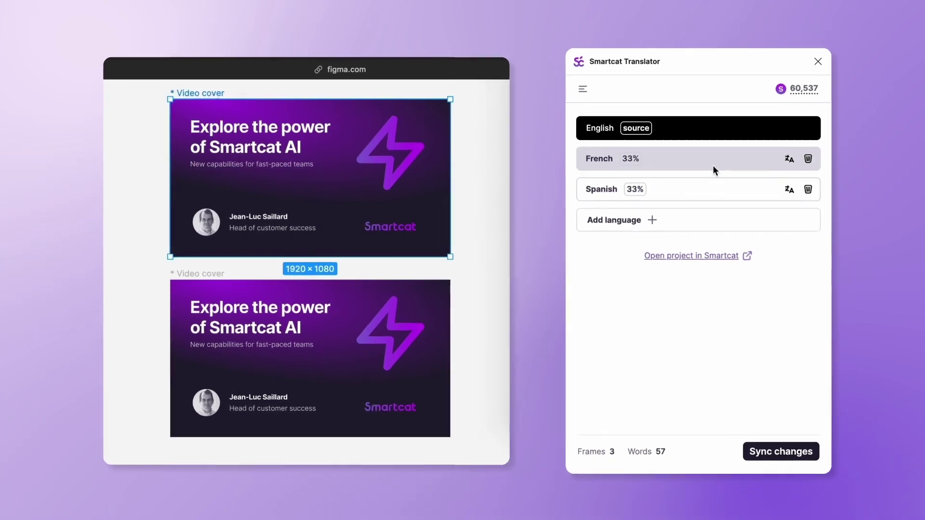
left_click(713, 155)
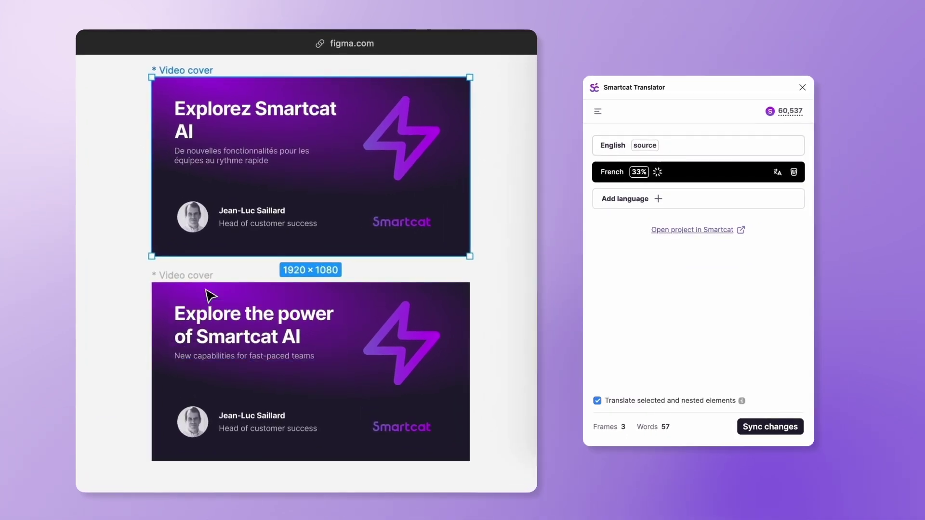
left_click(193, 275)
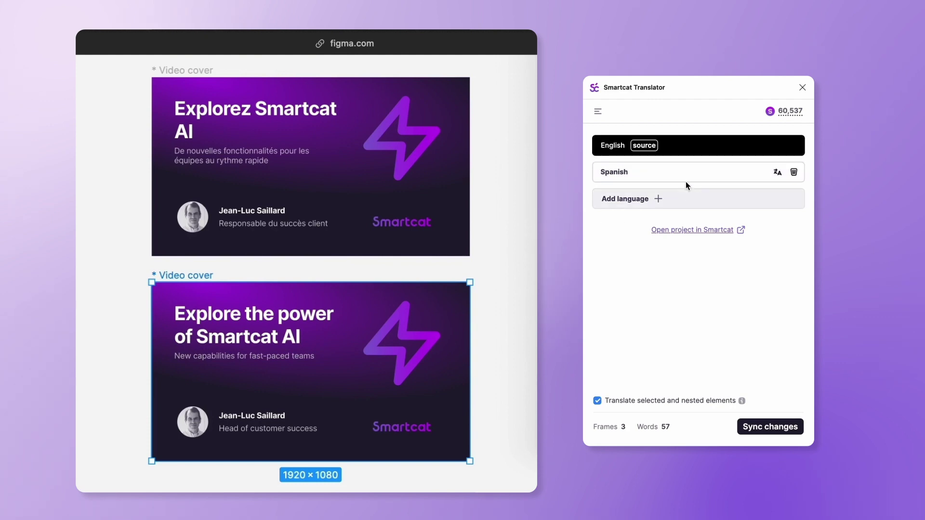
left_click(686, 179)
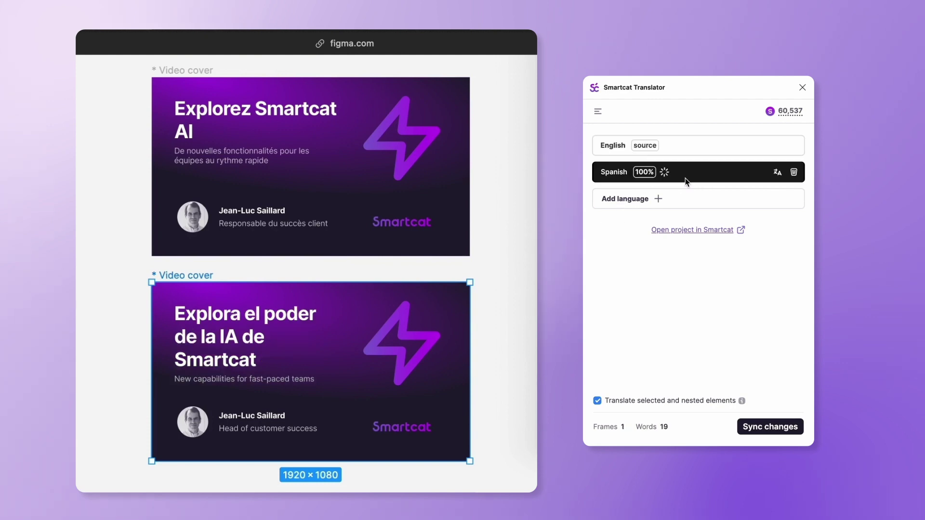
Clear the selection of the Spanish frame and select all three Video cover frames together
left_click(79, 468)
left_click_drag(113, 55, 419, 396)
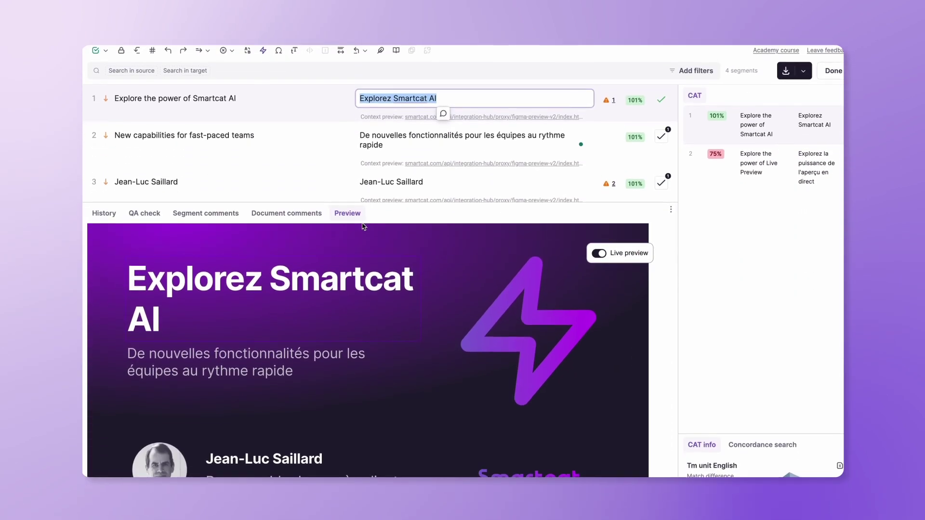
left_click(310, 161)
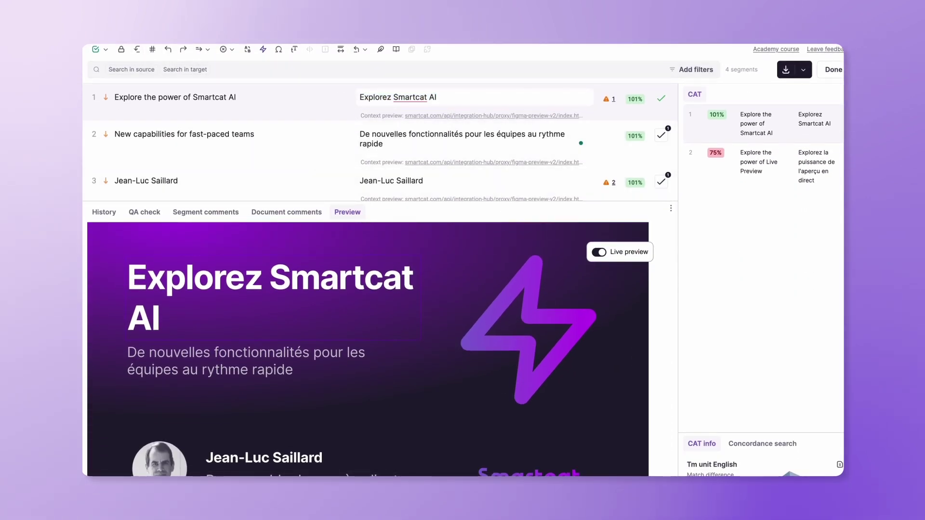
Return to the Smartcat project, go to its Tasks page and look at the Proofreading stage
left_click(102, 49)
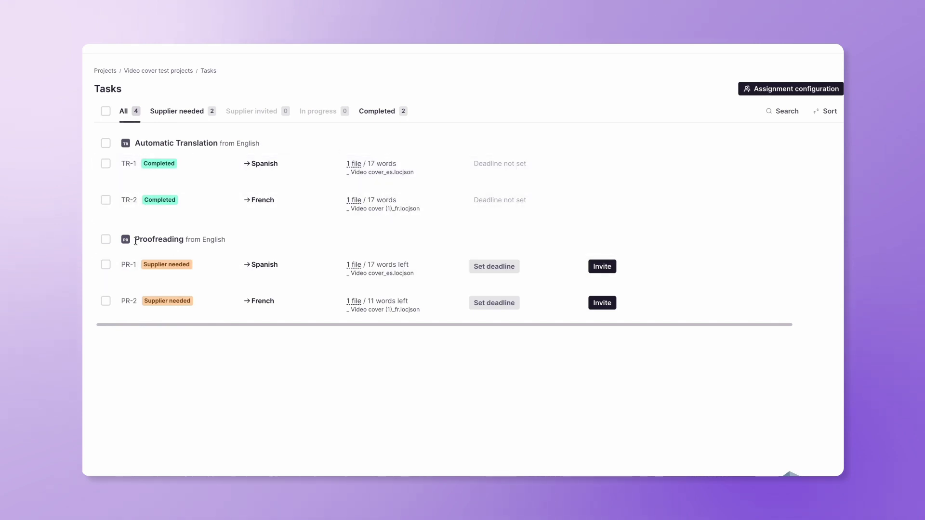
left_click_drag(137, 242, 215, 242)
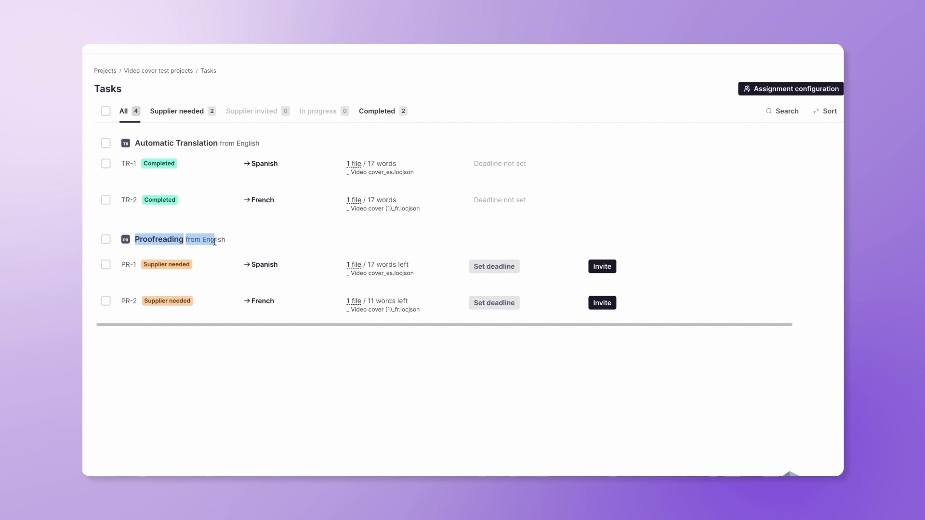
left_click(145, 241)
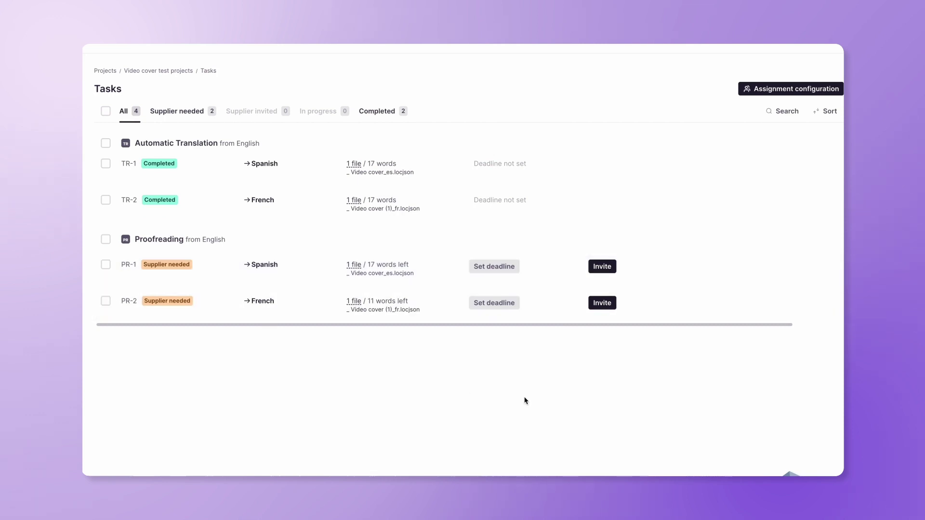
Open the supplier assignment for Spanish proofreading task PR-1 and browse the AI suggestions, team, freelancers and agencies
left_click(602, 266)
left_click(380, 187)
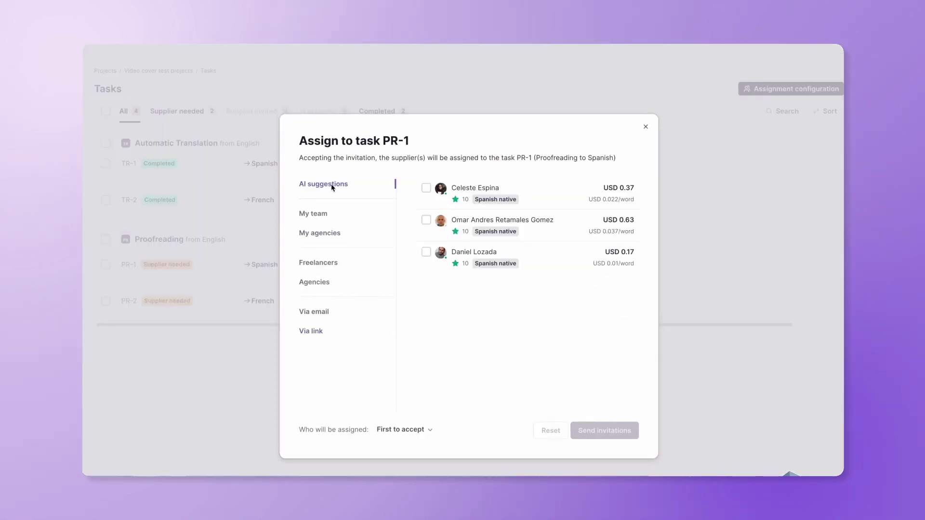
left_click(322, 215)
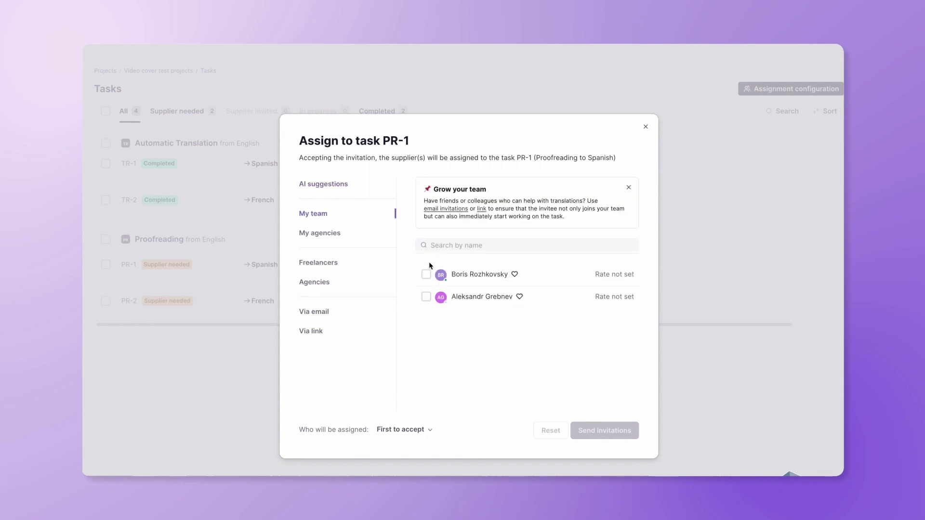
left_click(321, 266)
scroll(450, 302, "down", 8)
left_click(318, 282)
scroll(505, 307, "down", 5)
Choose to invite a supplier to task PR-1 via email and open the choices for the invitee's team role
left_click(314, 312)
left_click(496, 259)
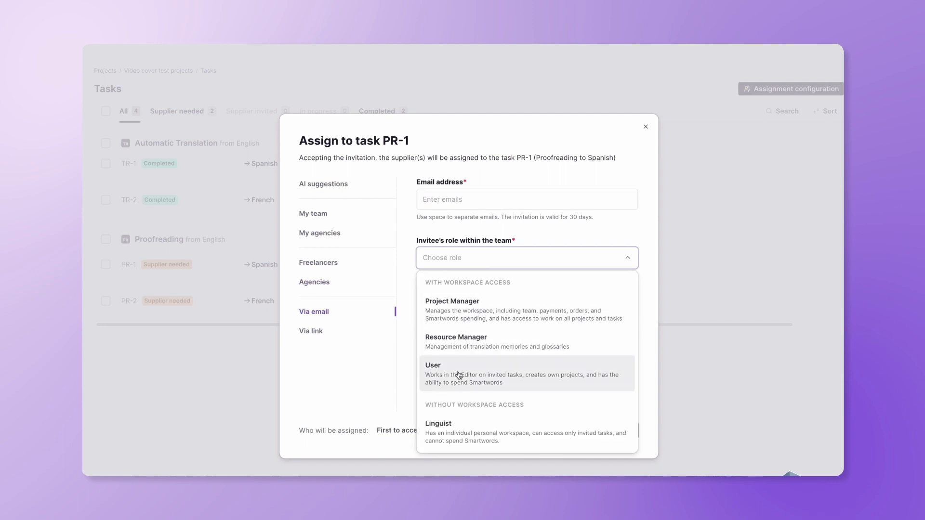